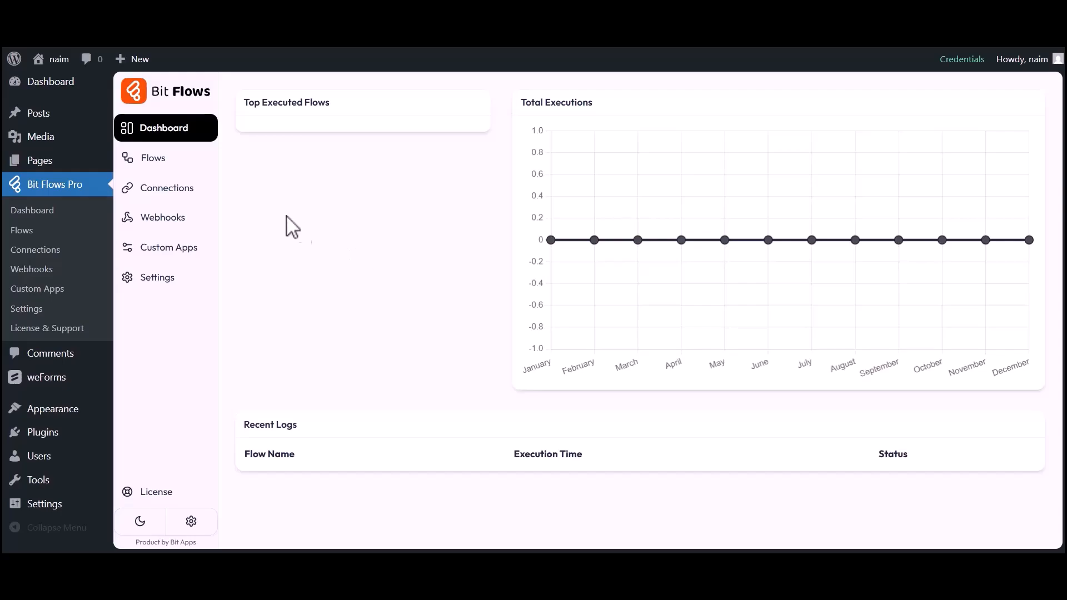
Step: From the Flows list, create a blank flow titled 'weForms to Selzy' and open its editor
left_click(154, 162)
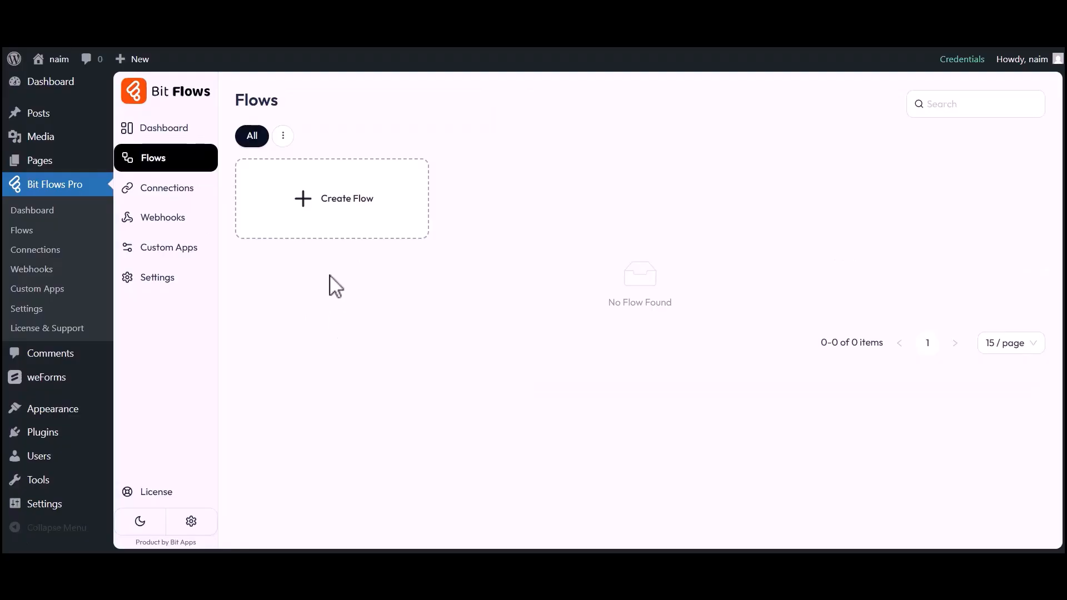
left_click(334, 209)
triple_click(431, 181)
type("weForms to Selzy")
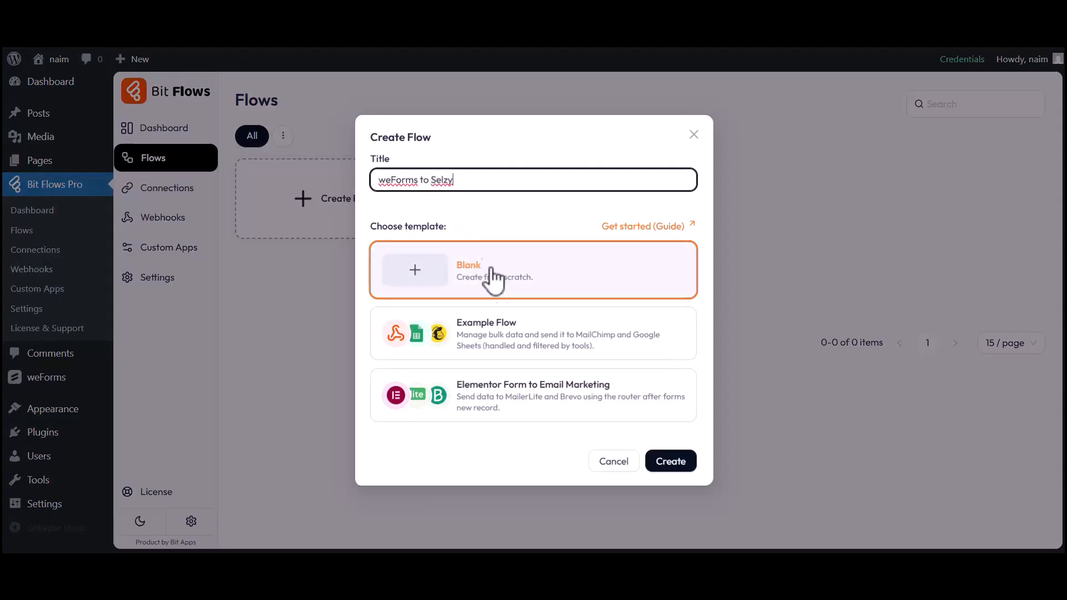
left_click(667, 463)
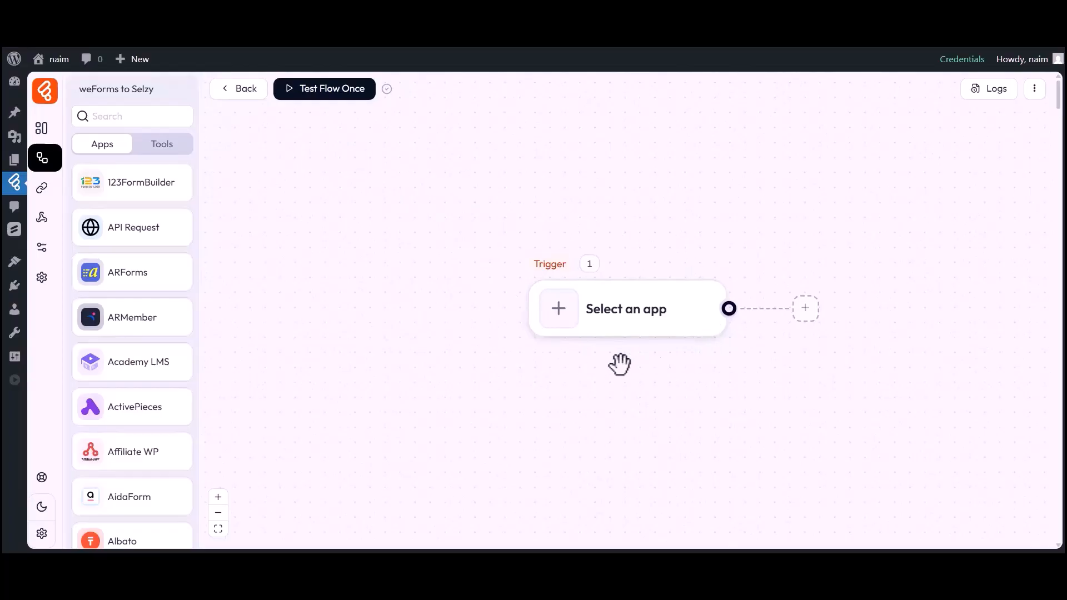
Step: Set the trigger node to the weForms app with the Form Submission event
left_click_drag(620, 365, 510, 360)
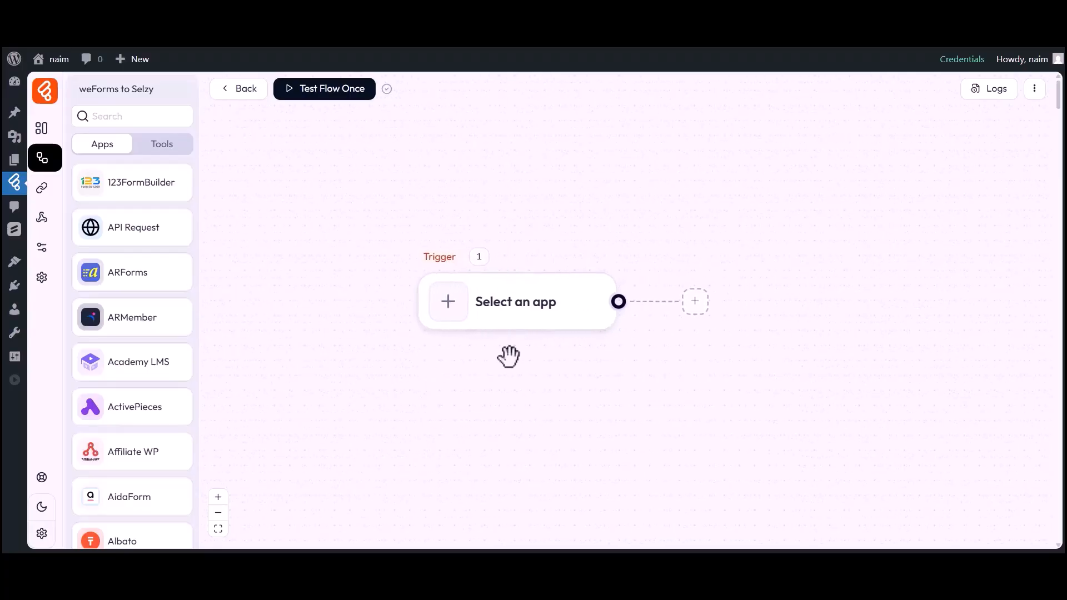
left_click(448, 309)
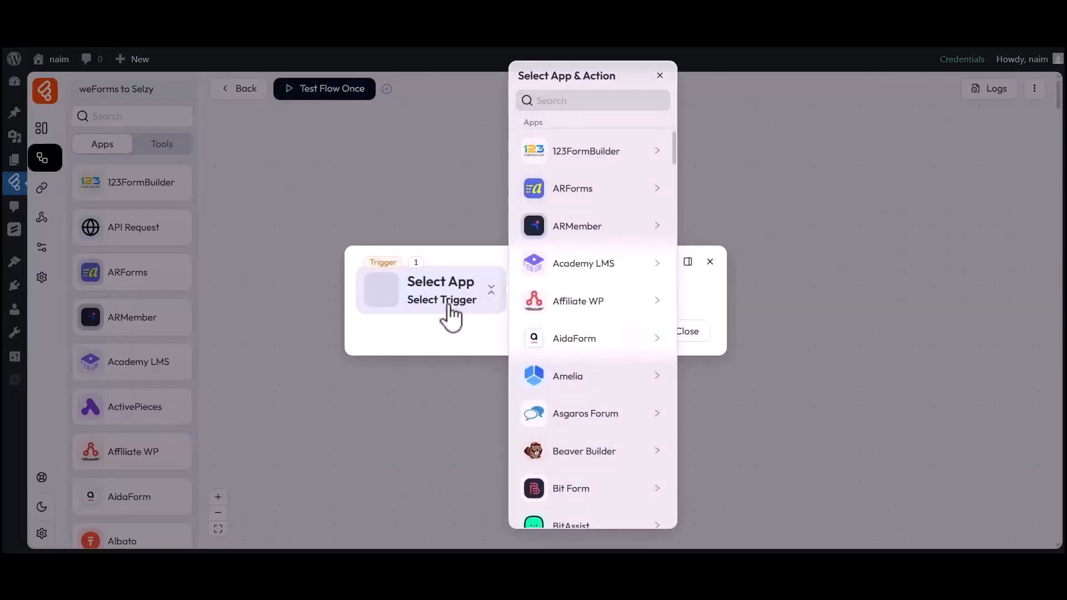
left_click(584, 104)
type("weForms")
left_click(554, 154)
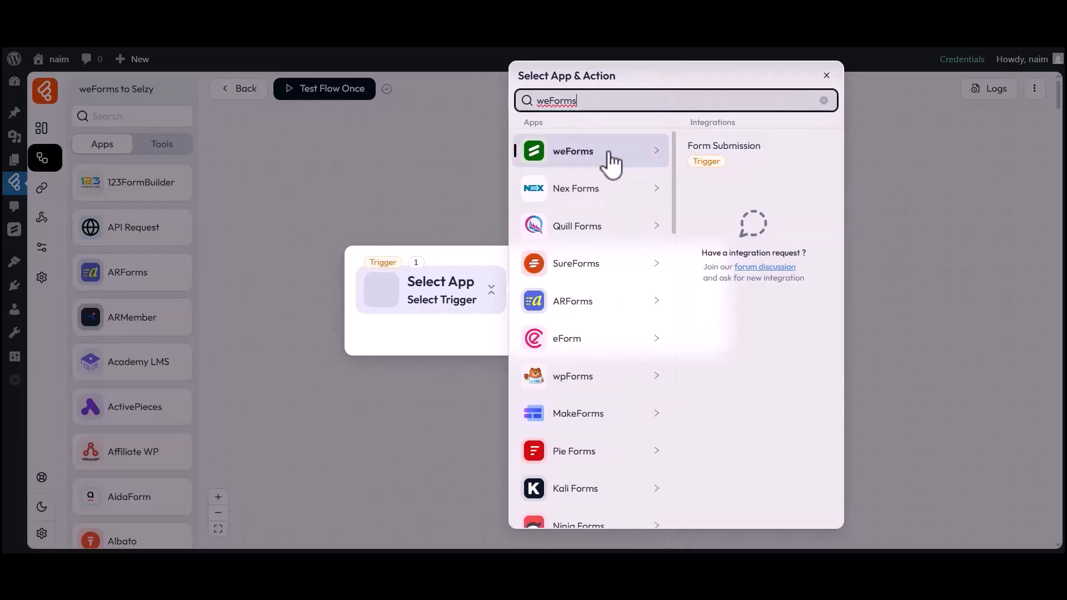
left_click(725, 148)
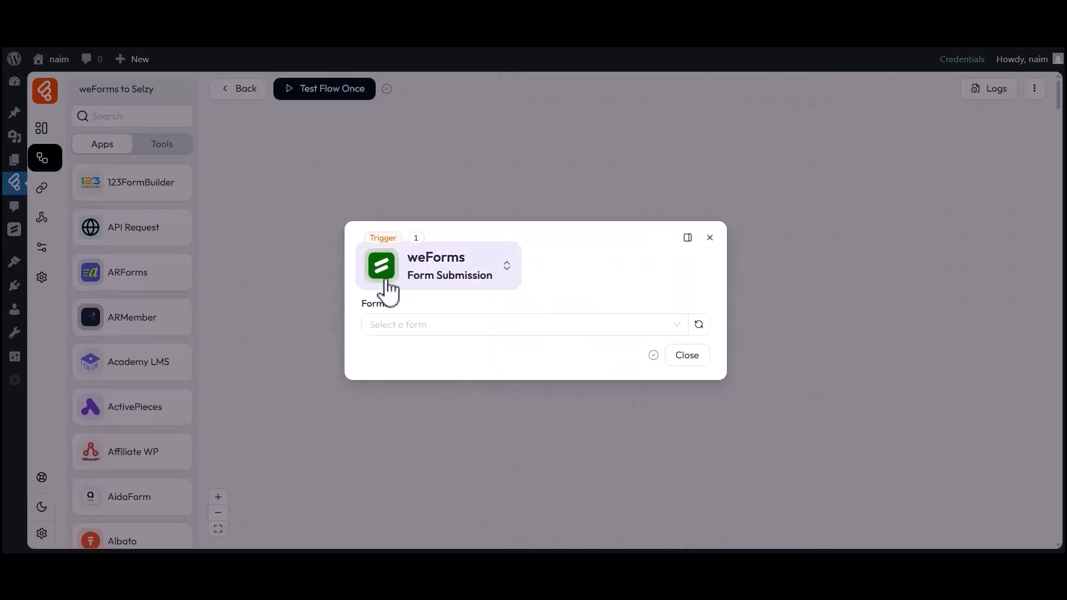
Step: Select Simple Contact Form as the trigger form and start listening for a response
left_click(403, 327)
left_click(400, 397)
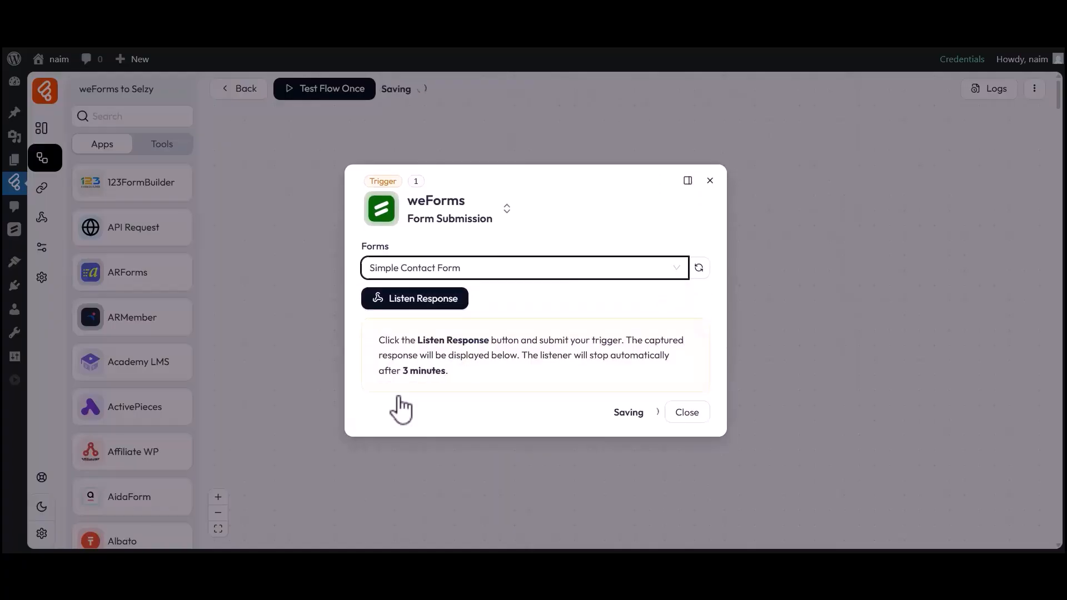
left_click(408, 302)
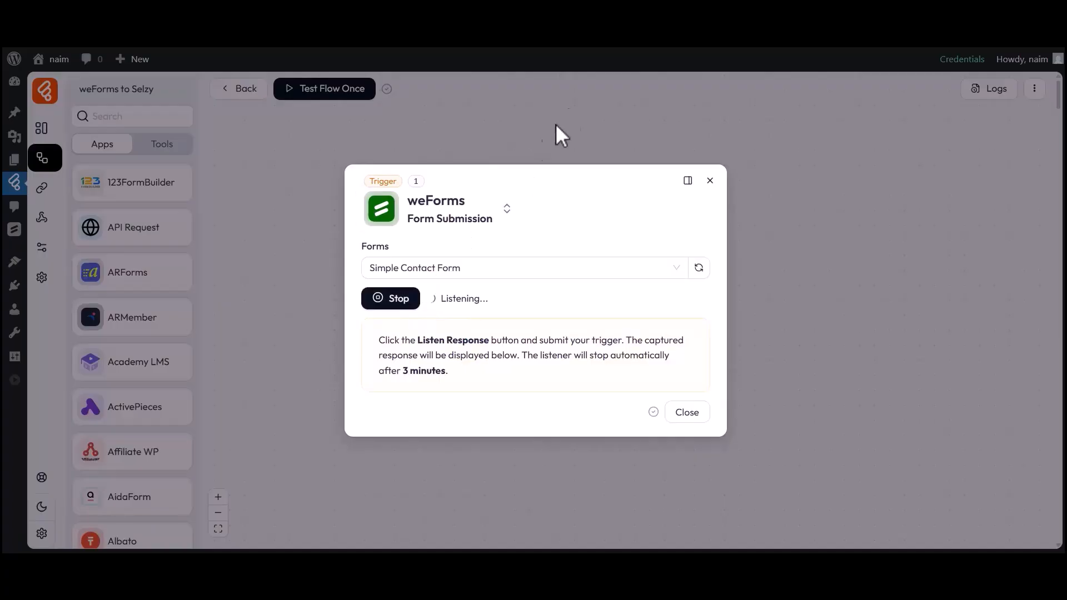
Step: Submit the weForms contact form with a sample first name, last name and e-mail
left_click(580, 20)
left_click(389, 272)
type("Bit")
left_click(581, 274)
type("Apps")
left_click(385, 368)
left_click(342, 411)
left_click_drag(310, 254, 720, 269)
left_click(720, 269)
Step: Check the captured email, first_name and last_name values, then close the trigger settings
left_click(230, 35)
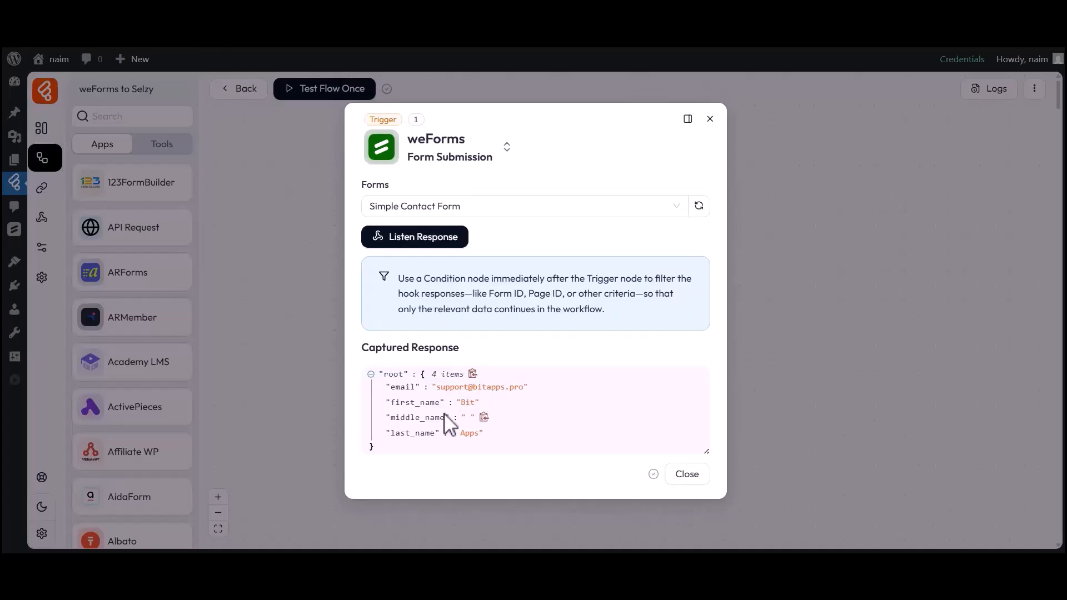
left_click_drag(387, 387, 437, 401)
left_click(521, 389)
left_click(441, 426)
left_click_drag(387, 433, 476, 443)
left_click(482, 443)
left_click(684, 474)
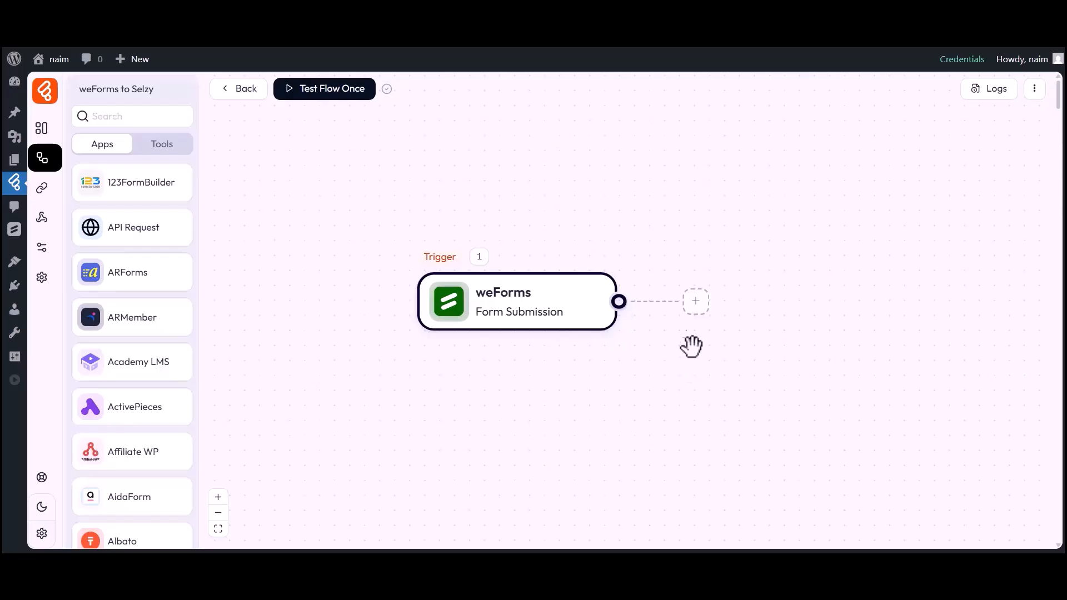
Step: Add a Selzy Create Contact action after the trigger and open its connection list
left_click(696, 302)
left_click(741, 307)
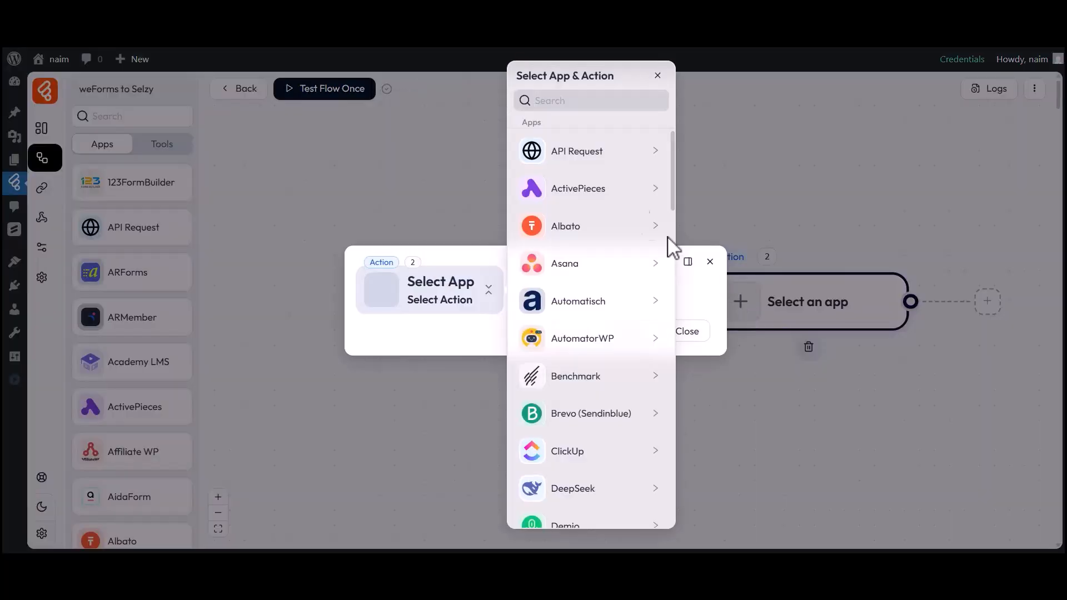
left_click(552, 105)
type("Selzy")
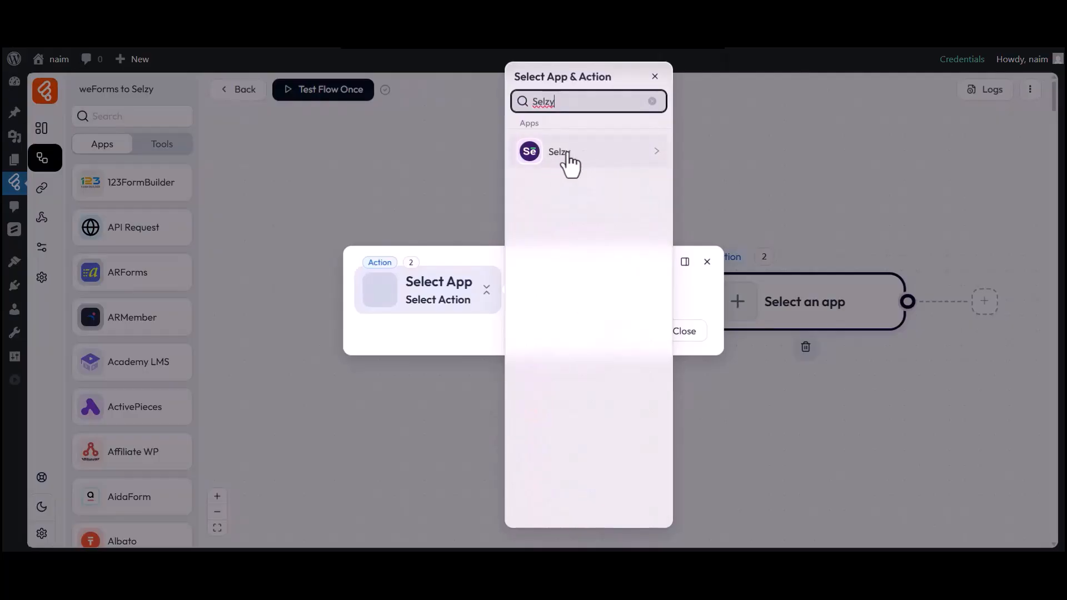
left_click(556, 155)
left_click(706, 149)
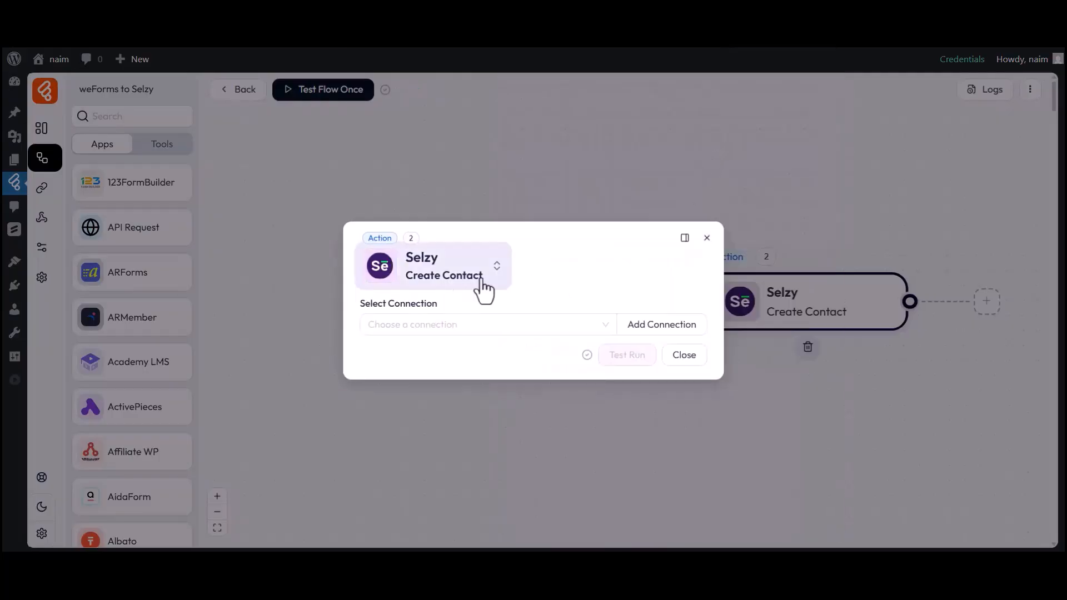
left_click_drag(364, 306, 432, 308)
left_click(439, 323)
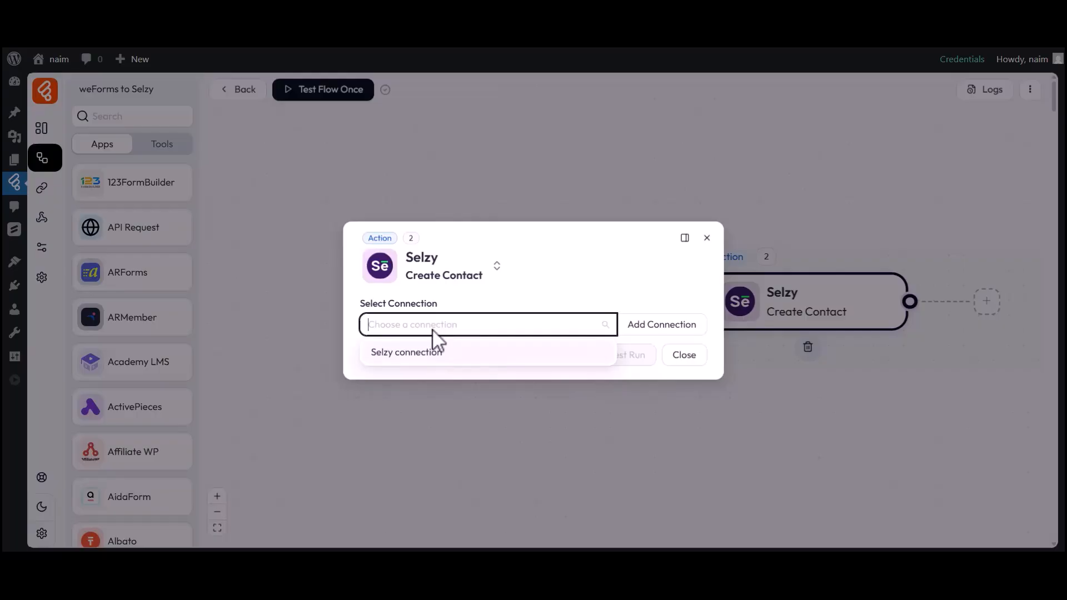
Step: Add a connection named 'Selzy connection 1' and open Selzy's API key page via the 'here' link
left_click(656, 329)
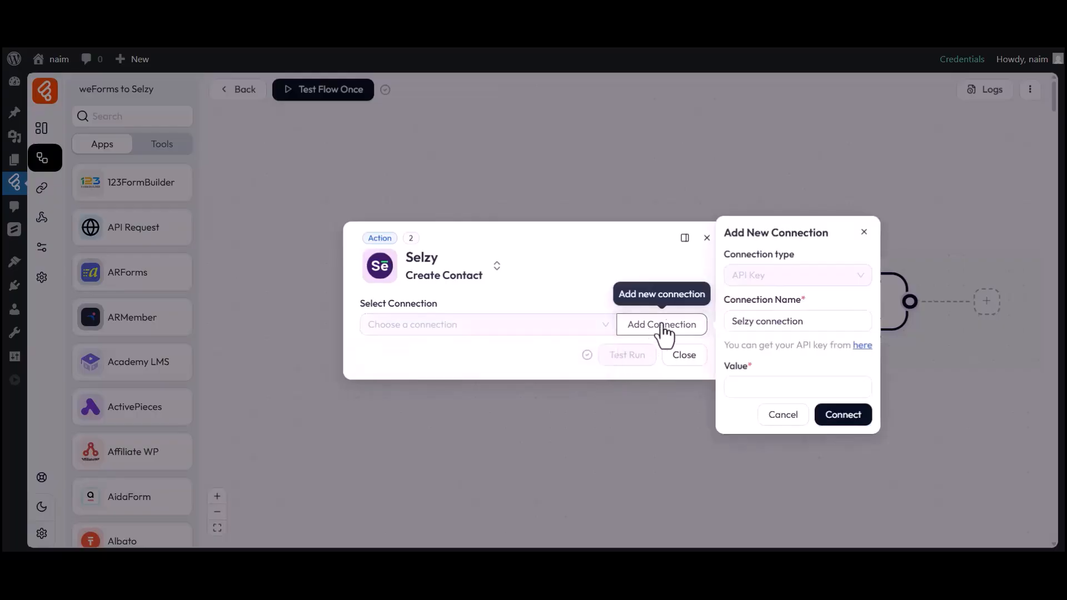
left_click_drag(727, 303, 810, 332)
left_click(810, 332)
type("1")
left_click(748, 383)
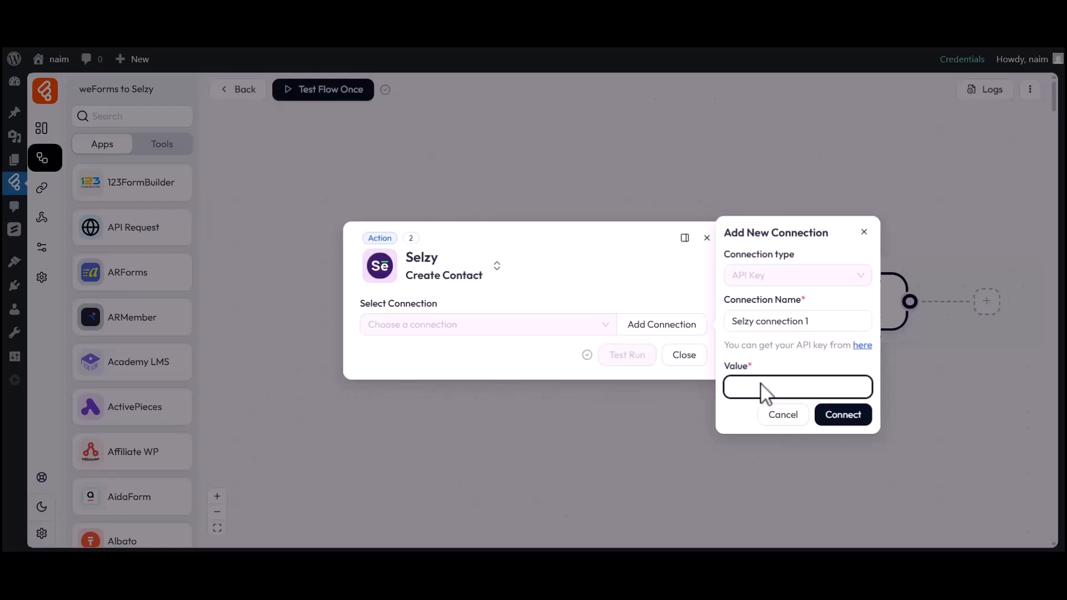
left_click(861, 346)
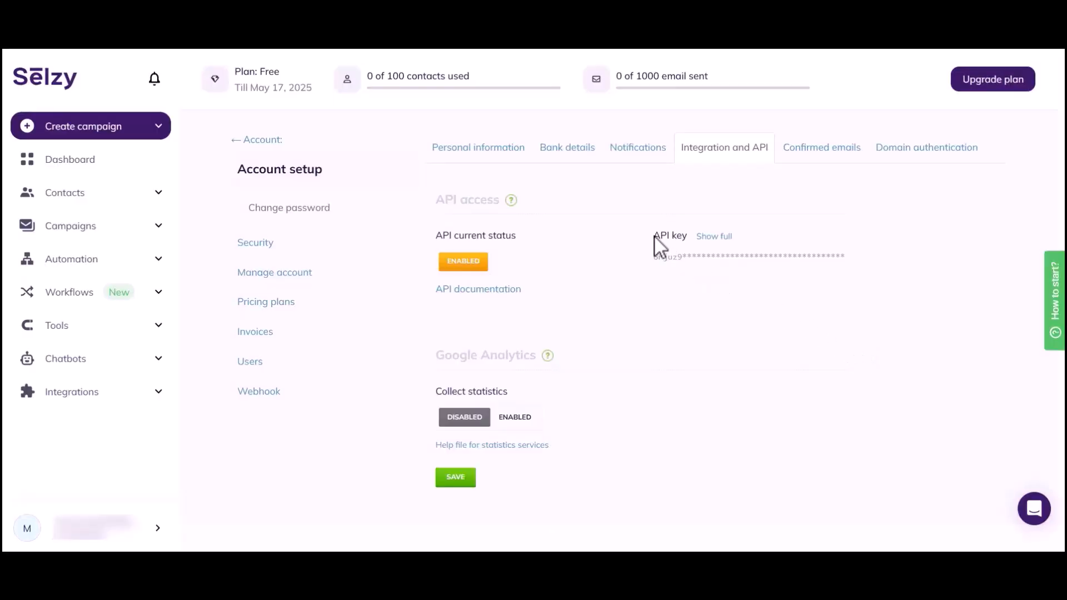
Step: Reveal the full Selzy API key by confirming the account password, then select it to copy
left_click(714, 236)
left_click_drag(421, 130, 541, 135)
left_click(522, 158)
type("a")
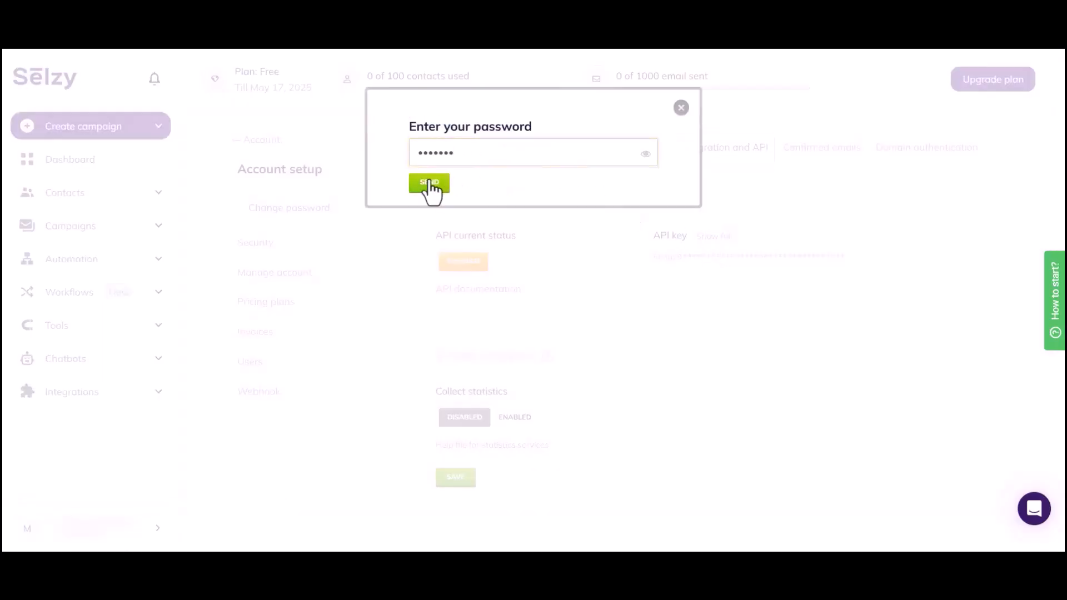
left_click(429, 183)
left_click_drag(654, 256, 844, 256)
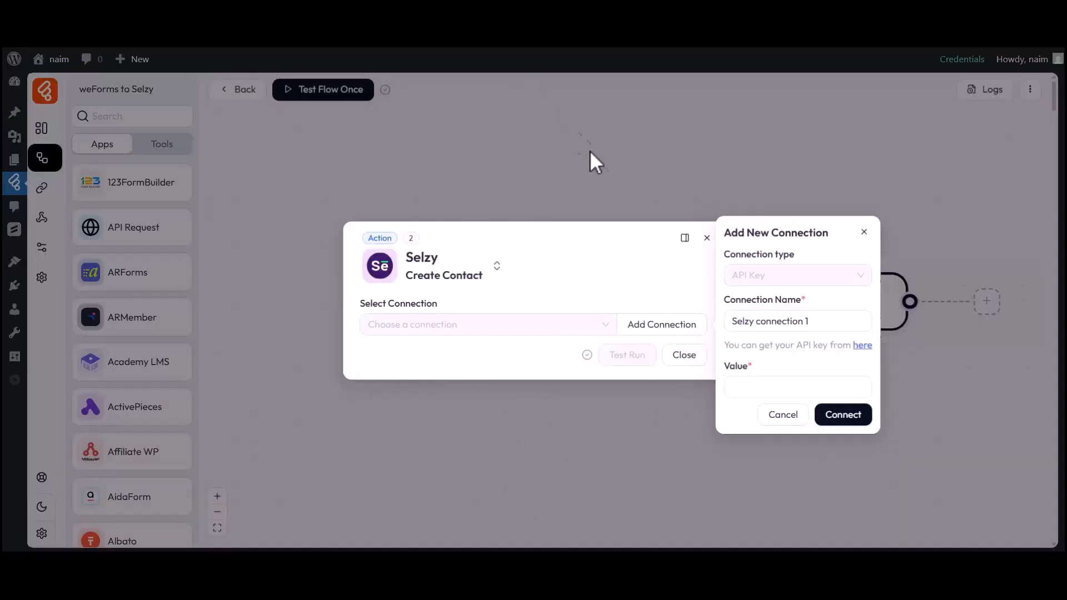
Step: Paste the API key into the Value field and connect, using Selzy connection 1
left_click(745, 384)
key("ctrl+v")
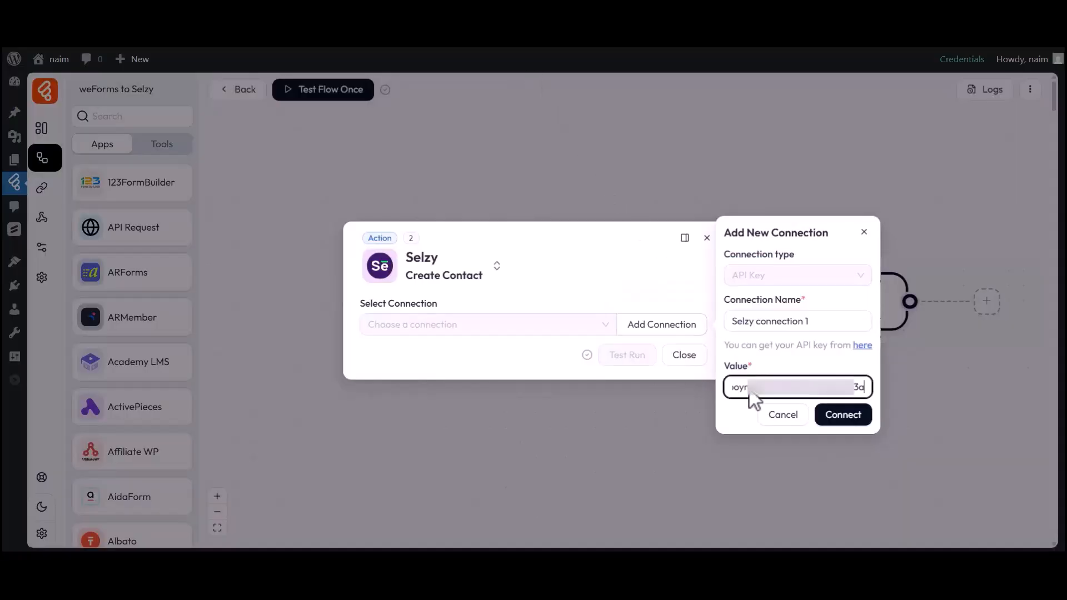
left_click(841, 420)
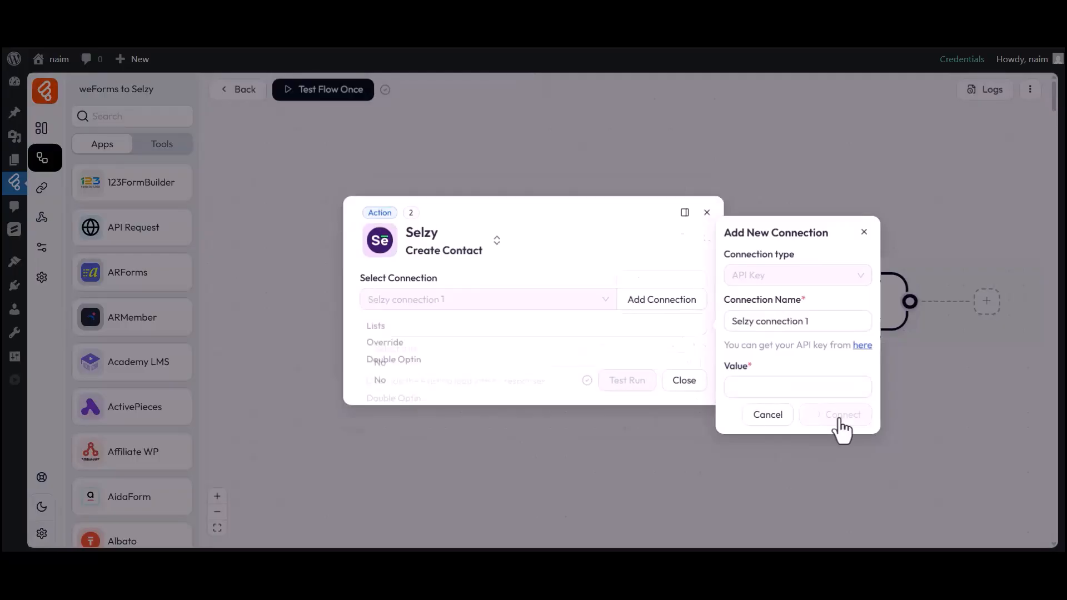
left_click_drag(361, 215, 439, 216)
left_click(373, 236)
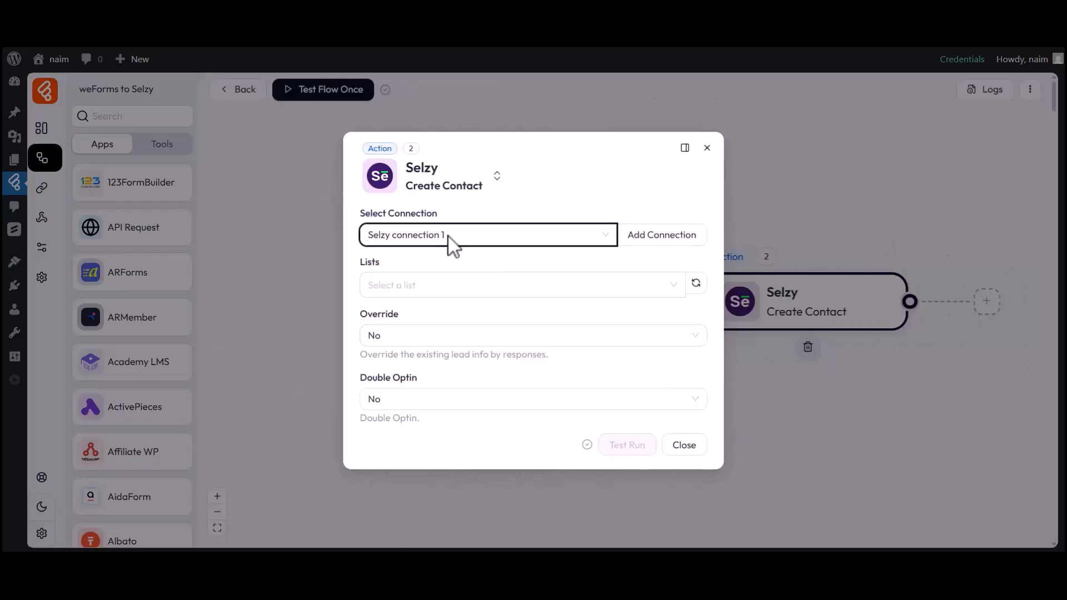
Step: Choose the Bit Flows list and the Tag-1 tag for new contacts
double_click(381, 262)
left_click(386, 278)
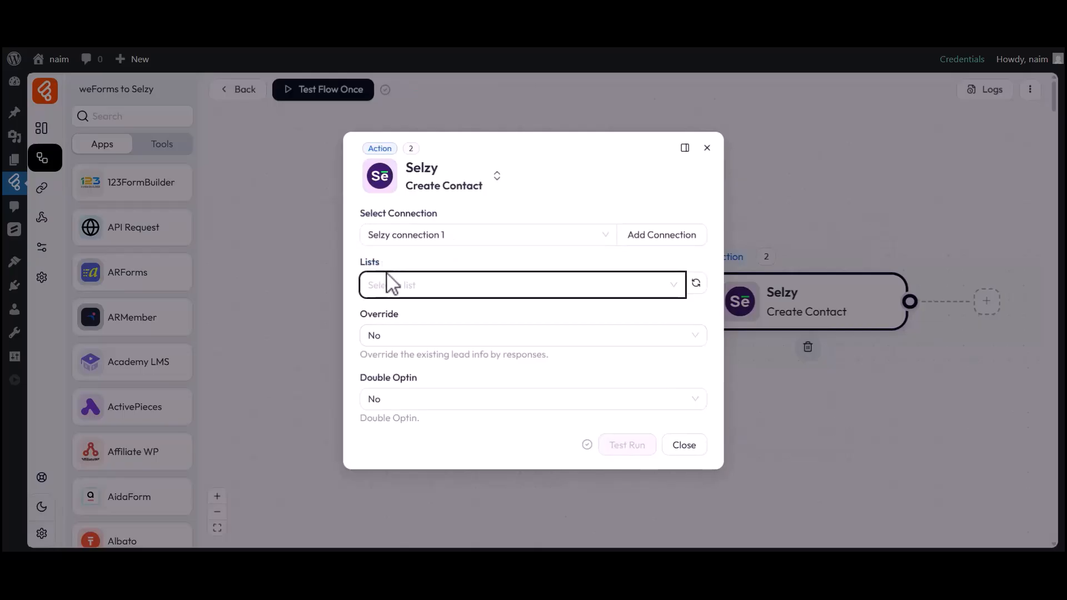
left_click(393, 286)
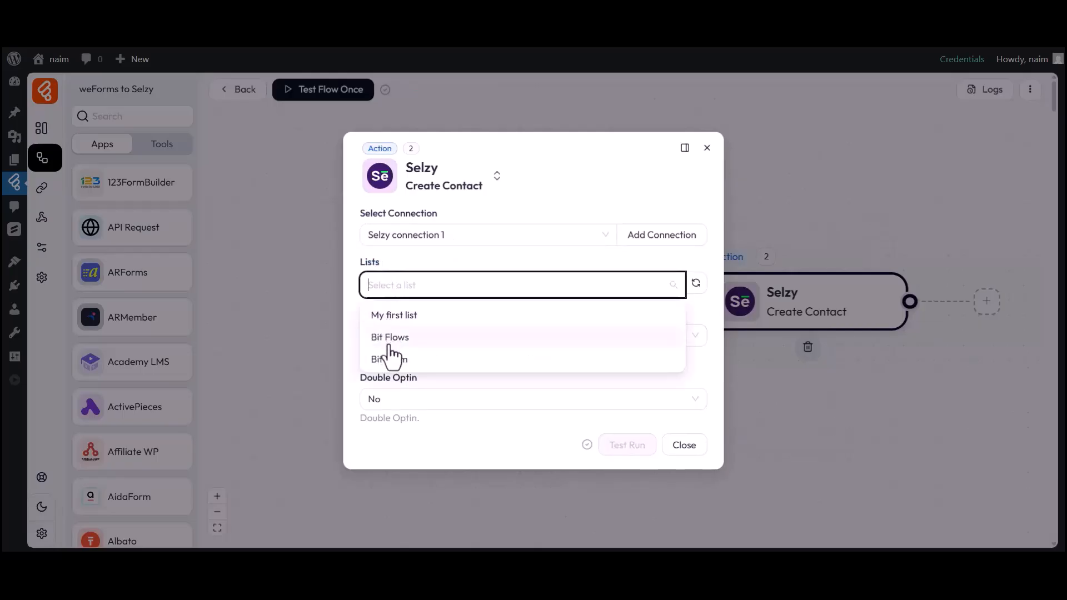
left_click(390, 339)
left_click(416, 296)
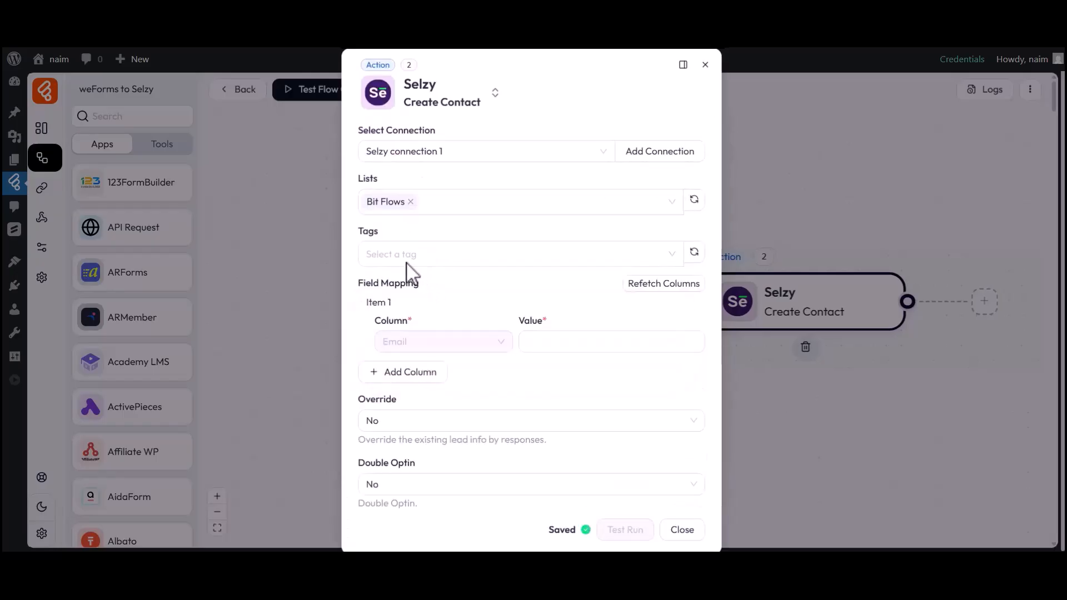
left_click(388, 254)
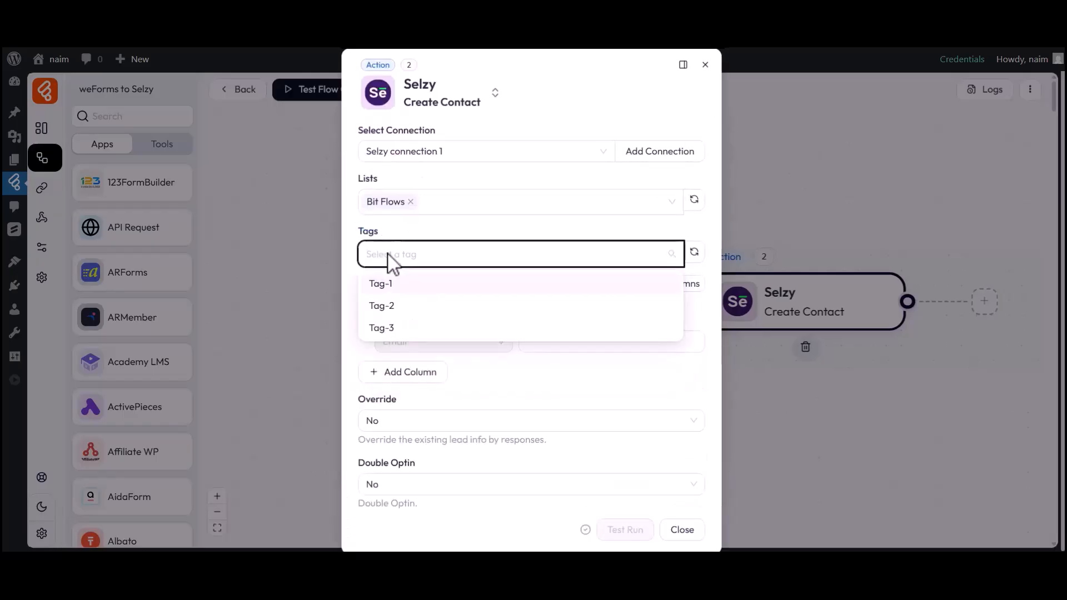
left_click(384, 284)
left_click(352, 279)
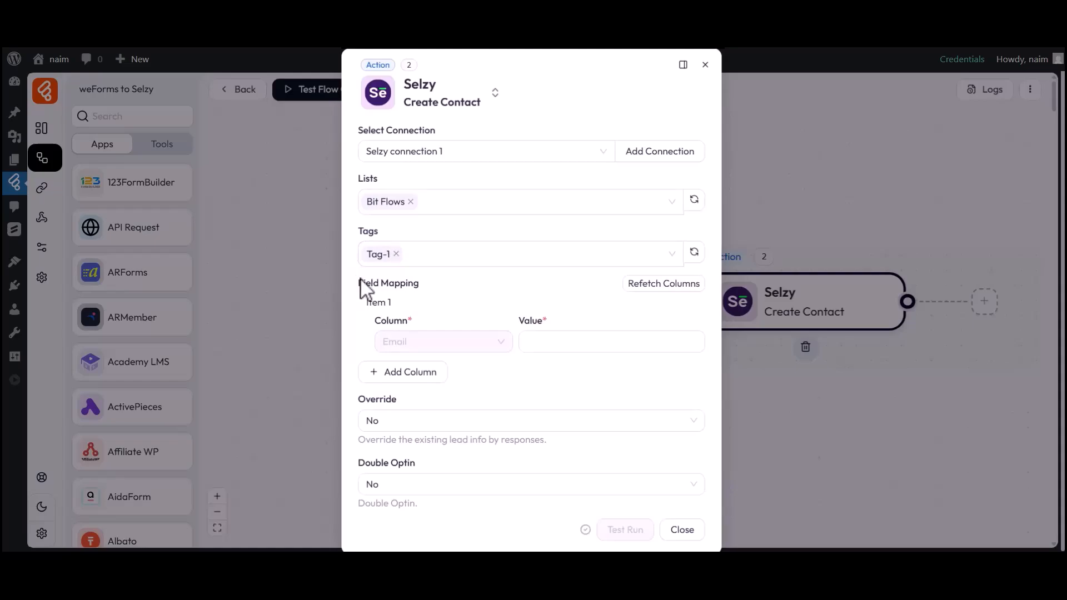
left_click_drag(362, 283, 426, 295)
left_click(427, 294)
Step: Map Email to the submission's email and Name to first_name
left_click(578, 344)
left_click(774, 346)
left_click(560, 382)
left_click(410, 373)
left_click(435, 412)
left_click(412, 457)
left_click(568, 412)
left_click(776, 433)
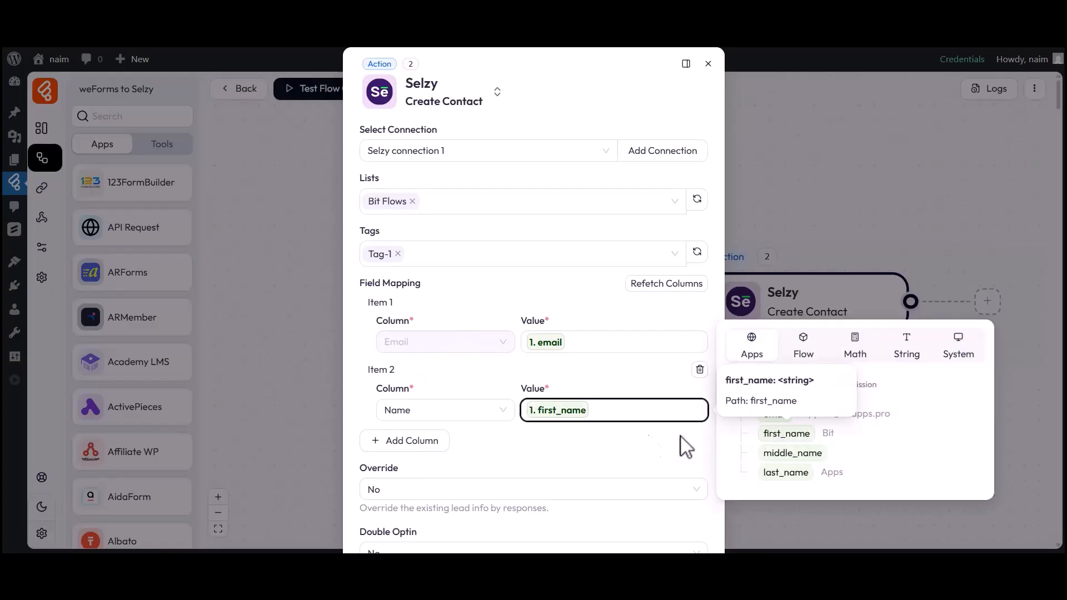
left_click(556, 443)
Step: Add a third mapping row linking Last name to the submission's last_name
left_click(416, 440)
left_click(439, 478)
left_click(409, 426)
left_click(607, 479)
left_click(774, 527)
left_click(646, 512)
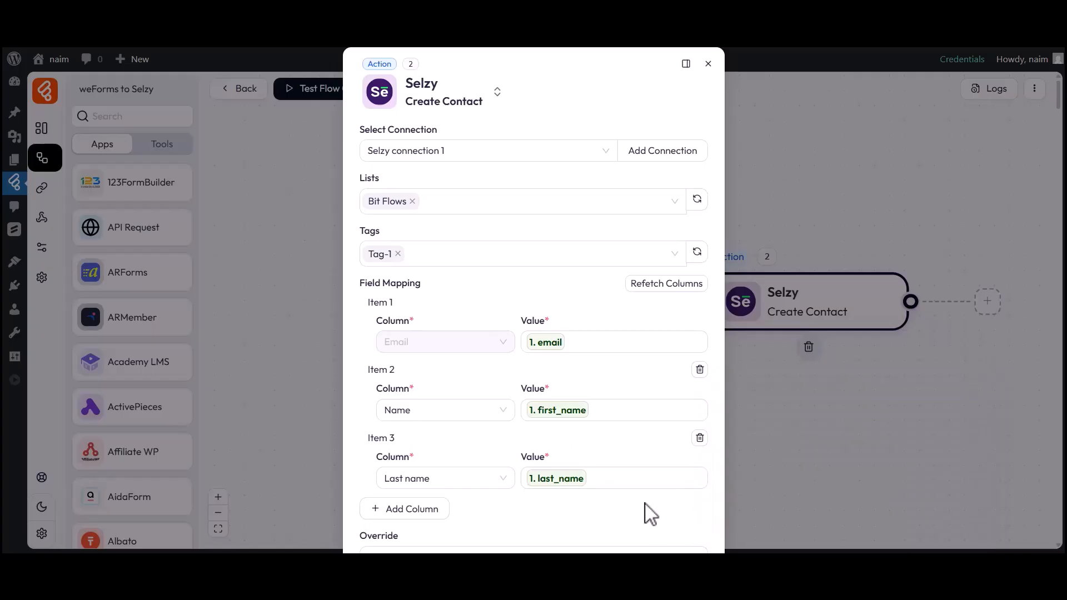
scroll(650, 515, "down", 3)
left_click_drag(362, 410, 407, 410)
Step: Leave Override and Double Optin at No and close the Selzy step
left_click(409, 414)
left_click(385, 426)
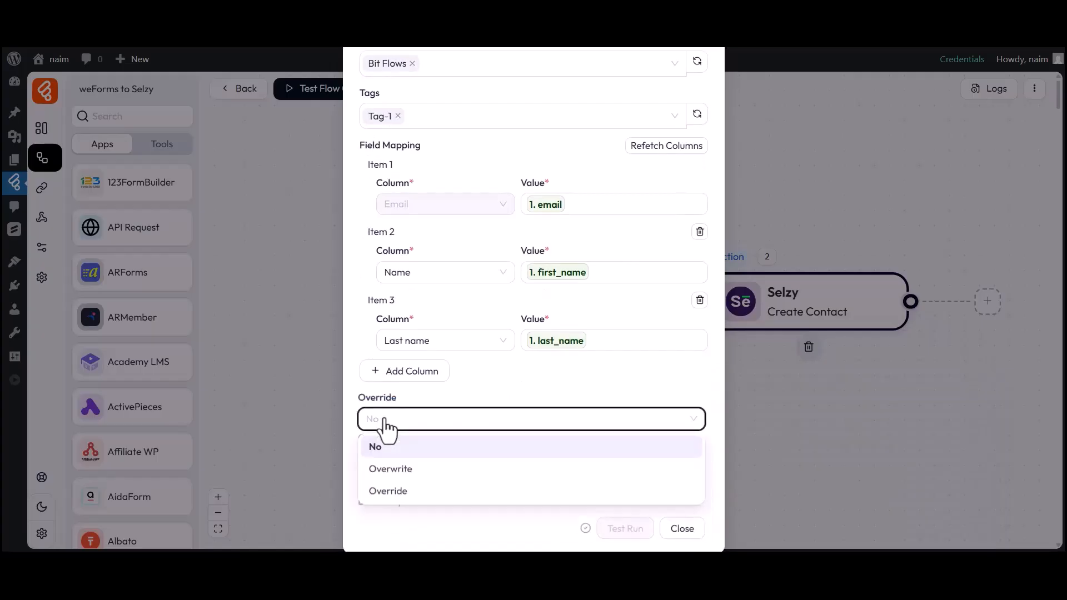
left_click(381, 449)
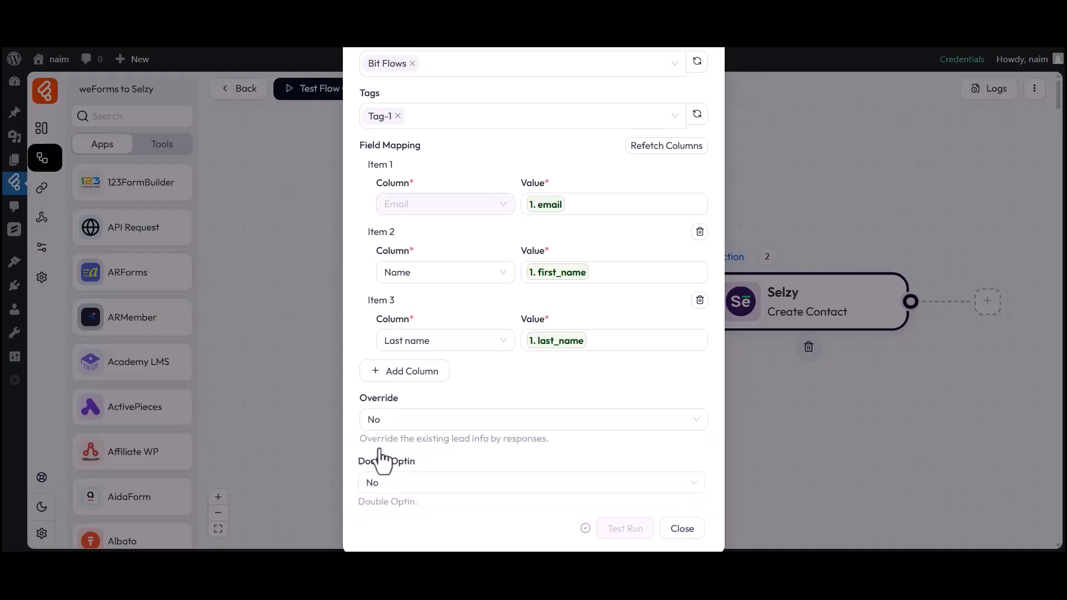
left_click_drag(372, 465, 419, 465)
left_click(419, 467)
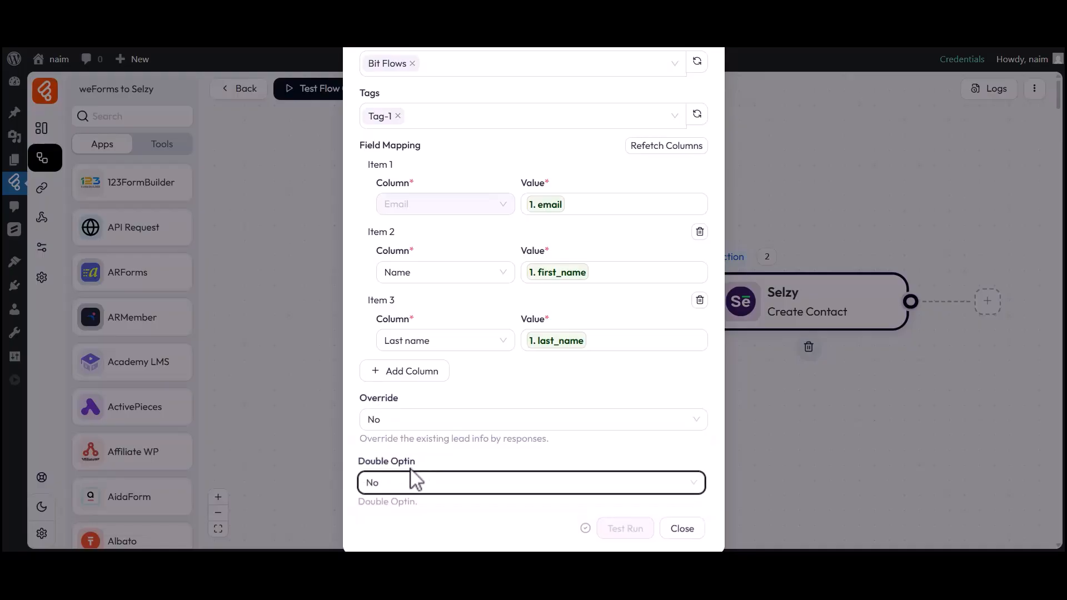
left_click(392, 487)
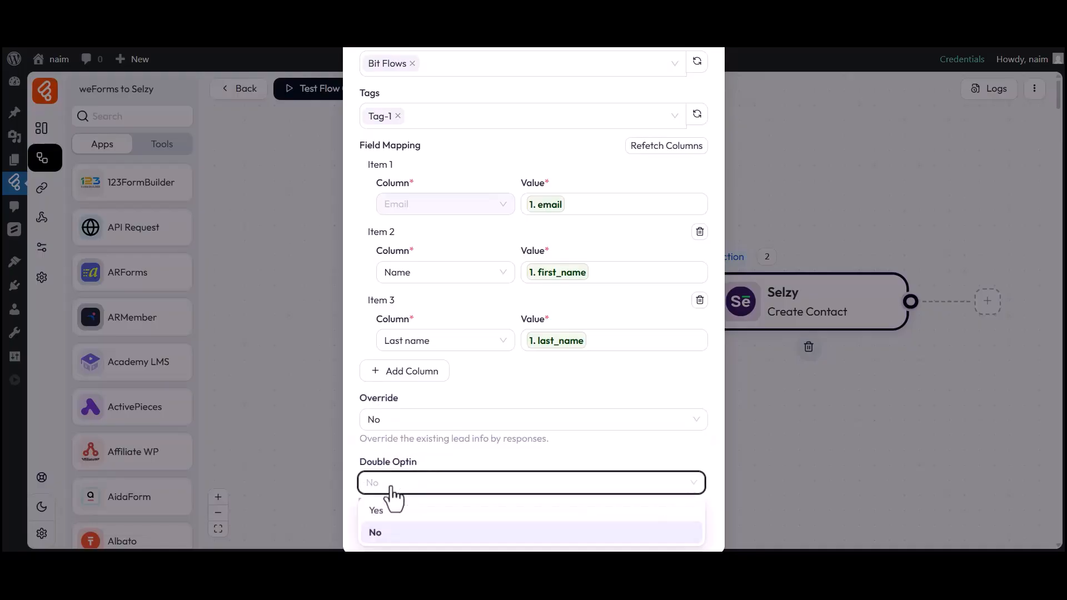
left_click(377, 532)
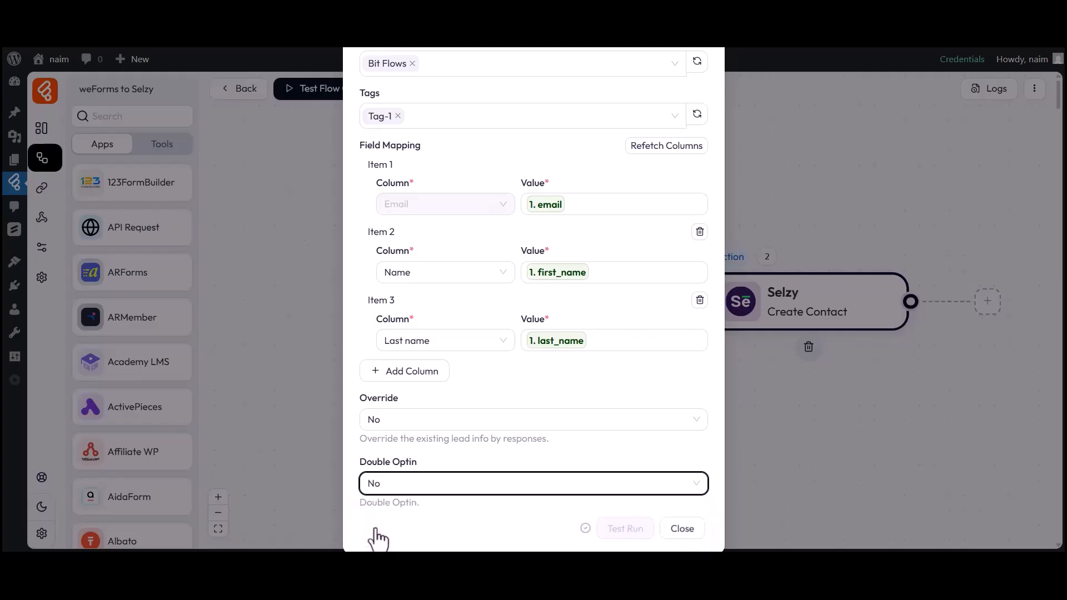
left_click(682, 529)
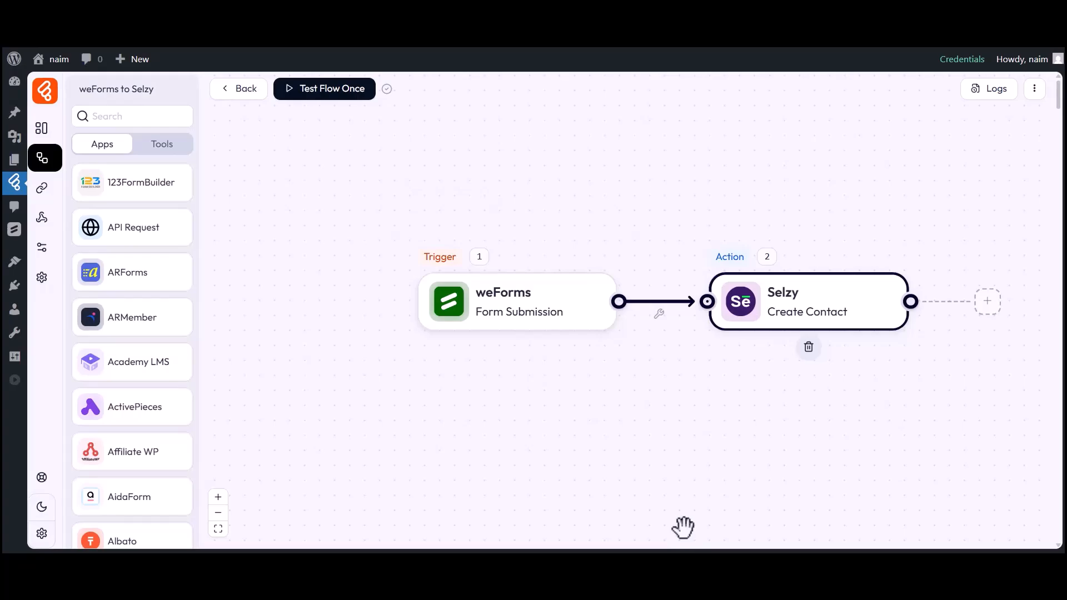
Step: Run Test Flow Once with Listen New Webhook and submit the weForms form with sample contact details
left_click(337, 95)
left_click(328, 122)
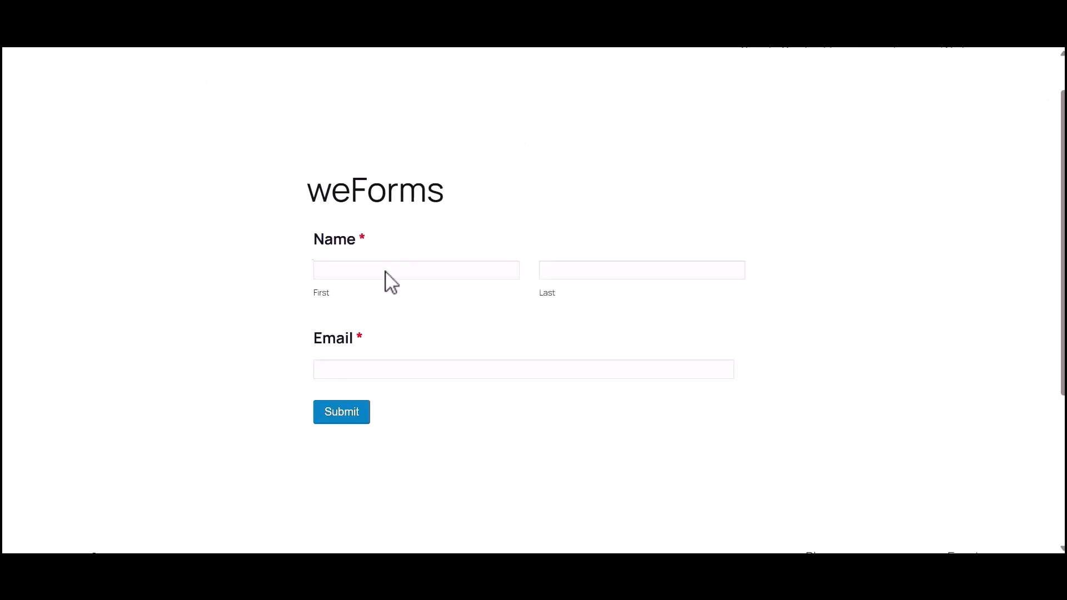
left_click(386, 273)
type("Bit")
left_click(583, 275)
type("Apps")
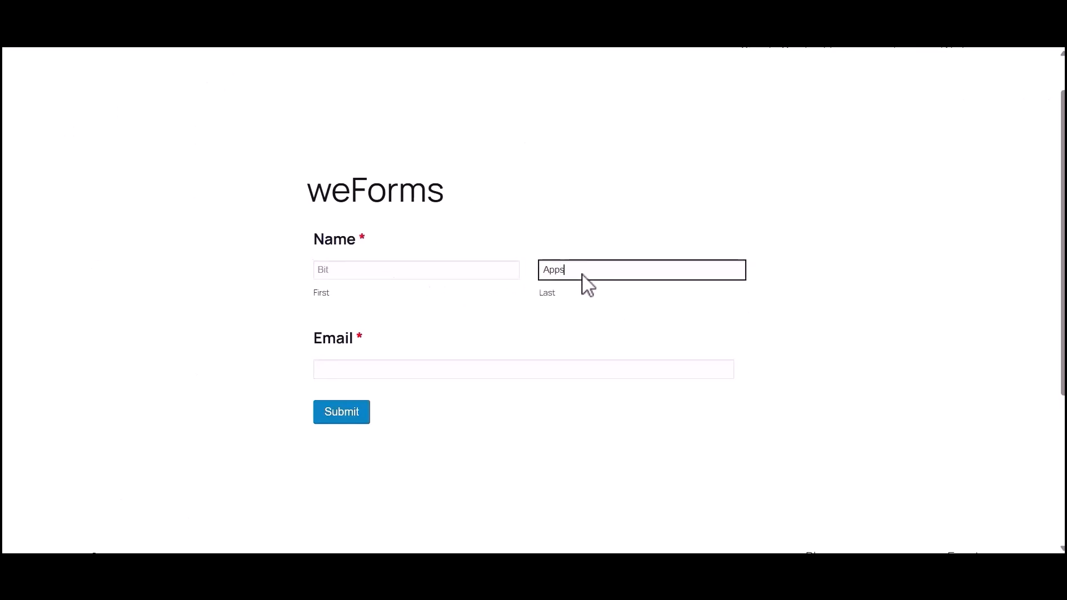
left_click(385, 369)
type("suppo")
left_click(354, 414)
left_click_drag(307, 251, 727, 255)
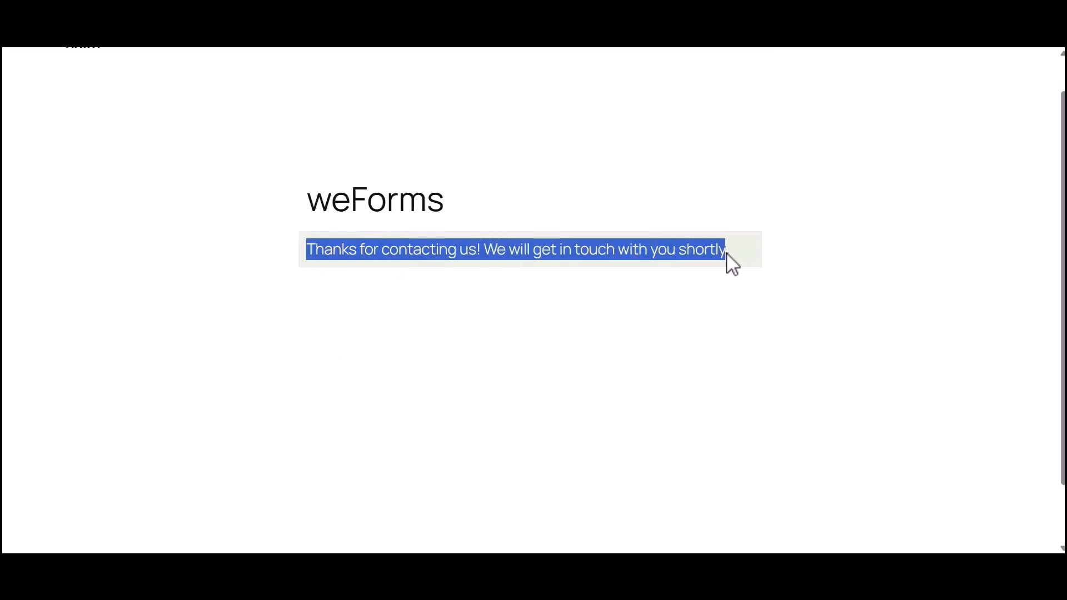
left_click(727, 255)
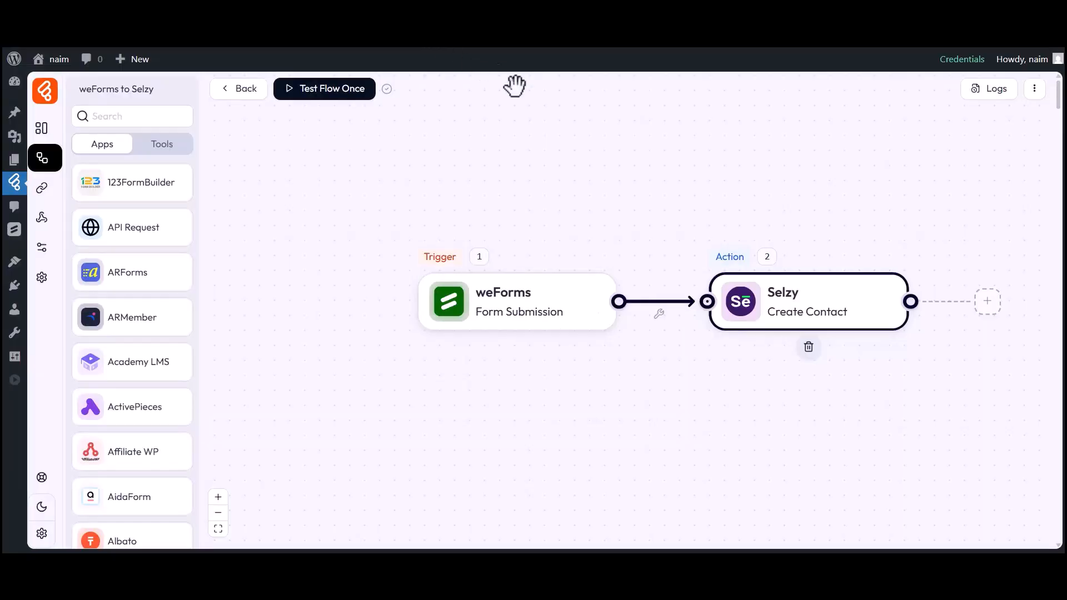
Step: Inspect the successful run's log details and Selzy tags, then view Selzy's All contacts list
left_click(995, 92)
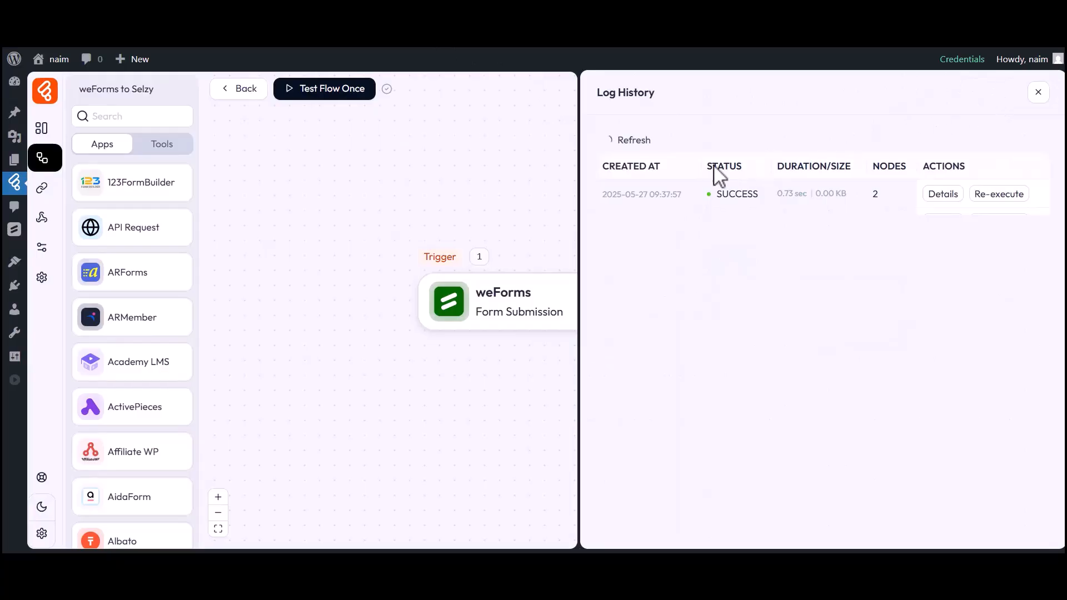
left_click_drag(716, 194, 757, 195)
left_click(944, 194)
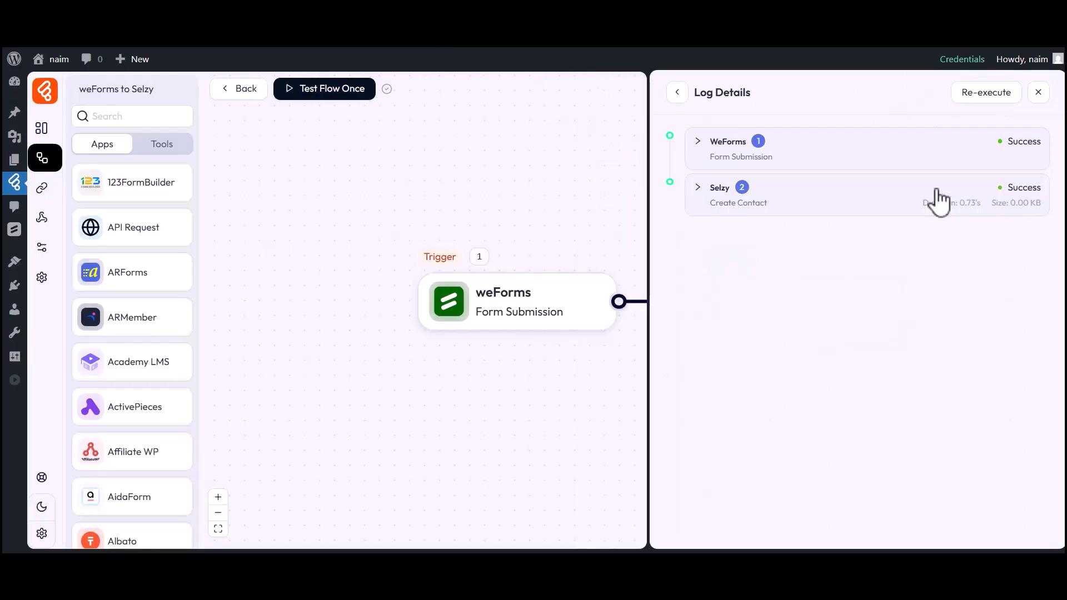
left_click(711, 192)
left_click(742, 385)
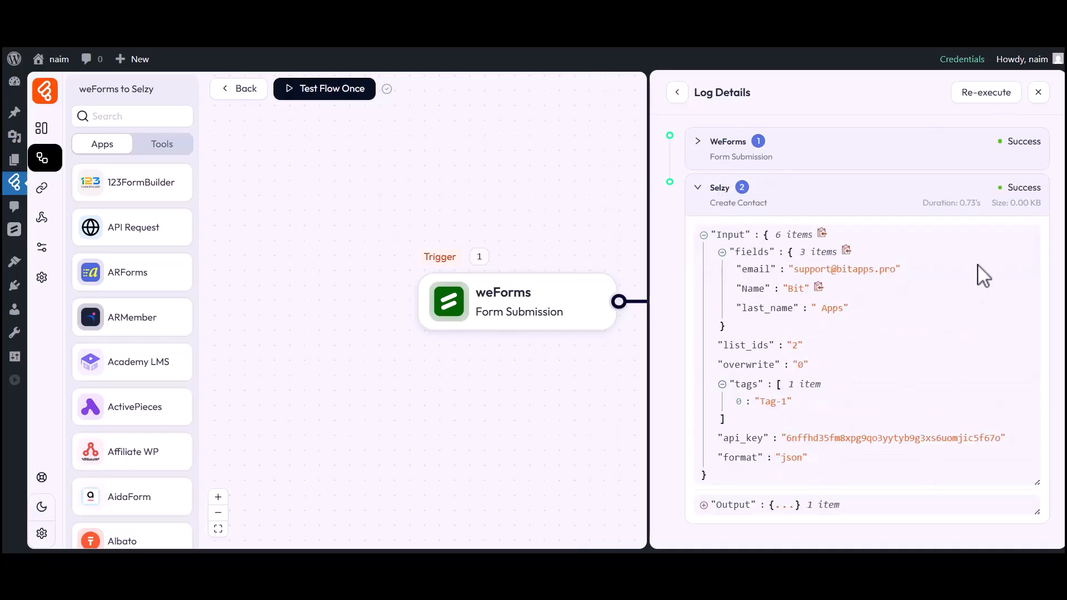
left_click(1038, 93)
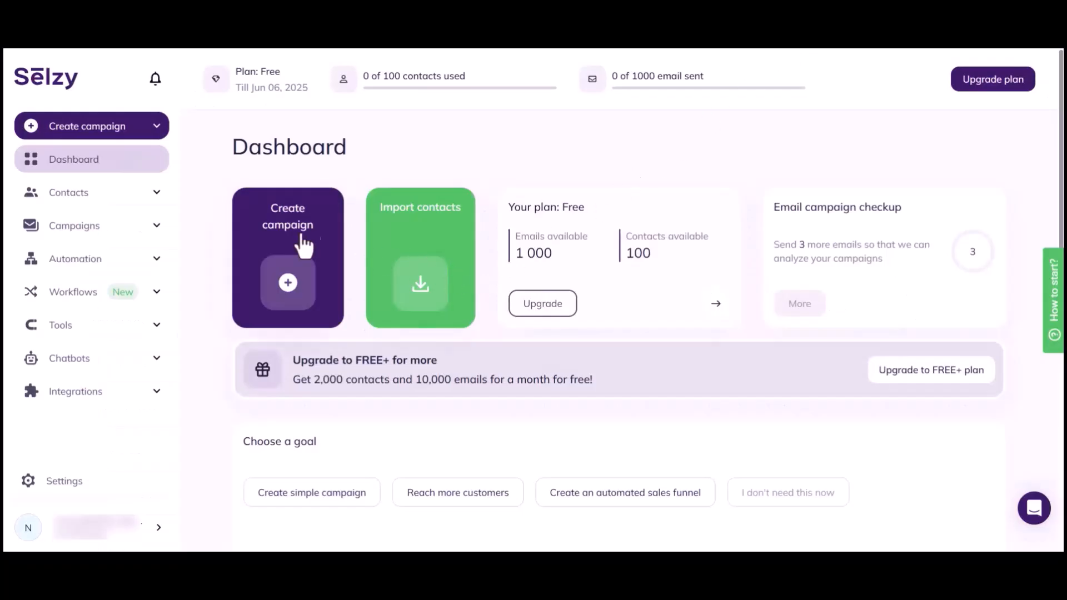
left_click(62, 195)
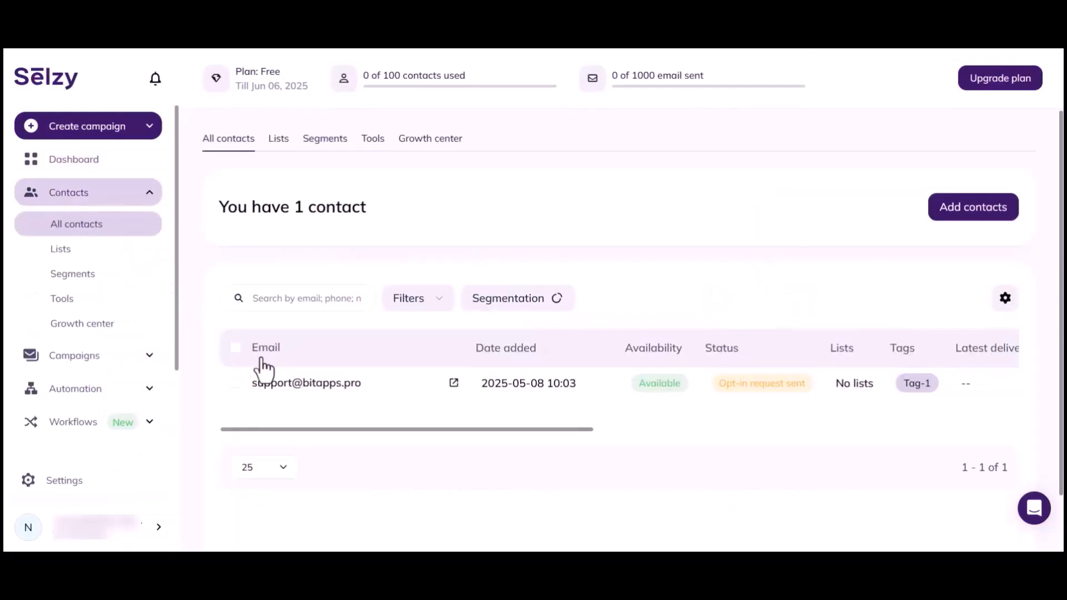